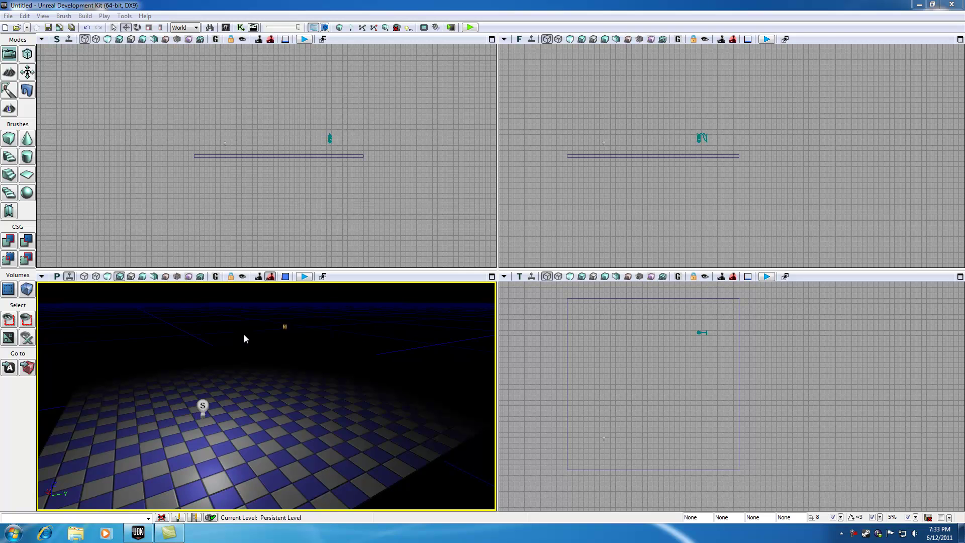
Add a Trigger actor on the dark checkered floor in front of the lantern
drag(278, 383, 284, 332)
mouse_move(274, 379)
middle_down()
mouse_move(265, 425)
mouse_move(281, 413)
mouse_move(271, 380)
middle_up()
drag(267, 392, 239, 423)
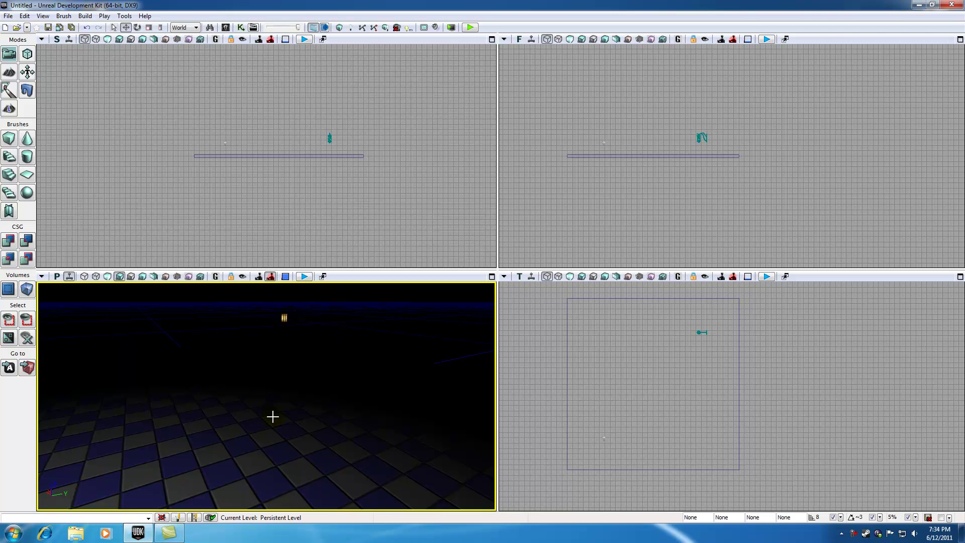
right_click(248, 397)
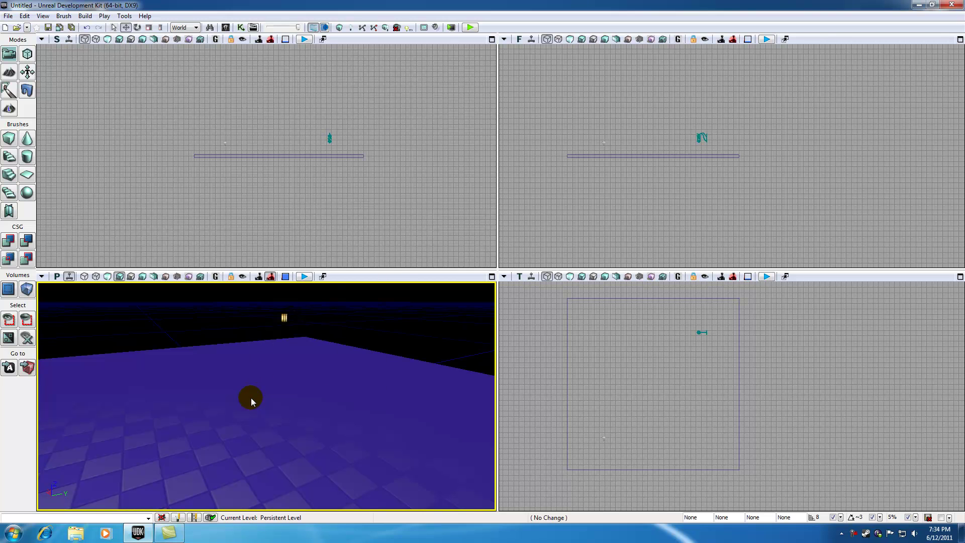
mouse_move(277, 354)
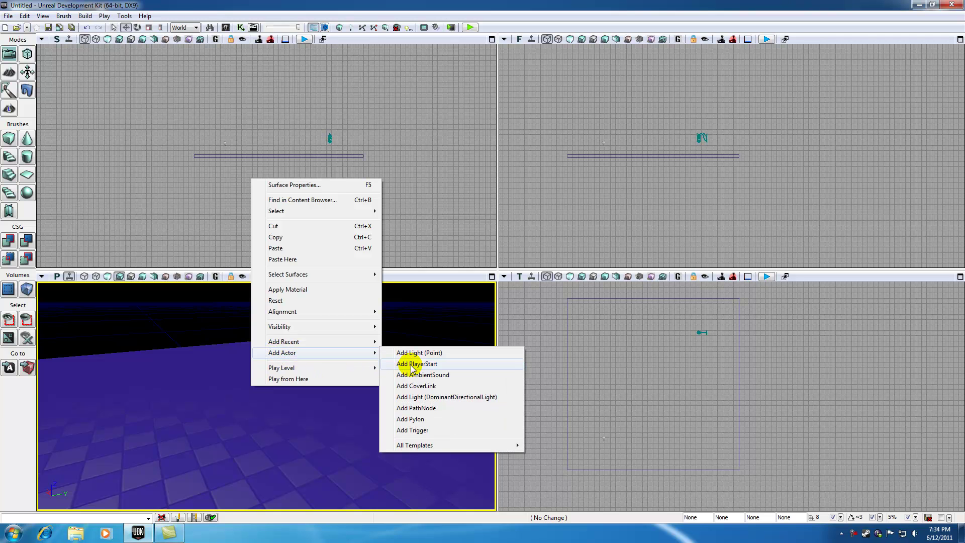
click(419, 431)
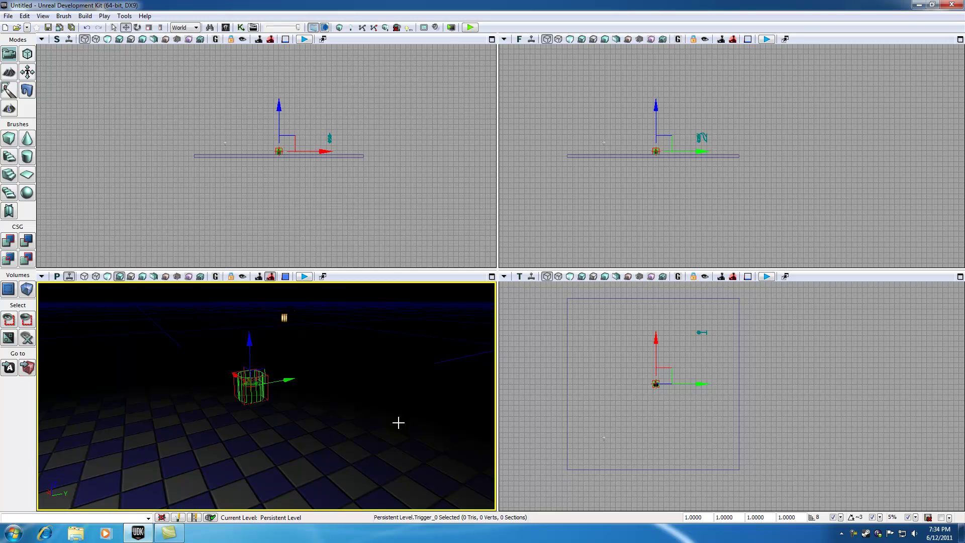
click(314, 396)
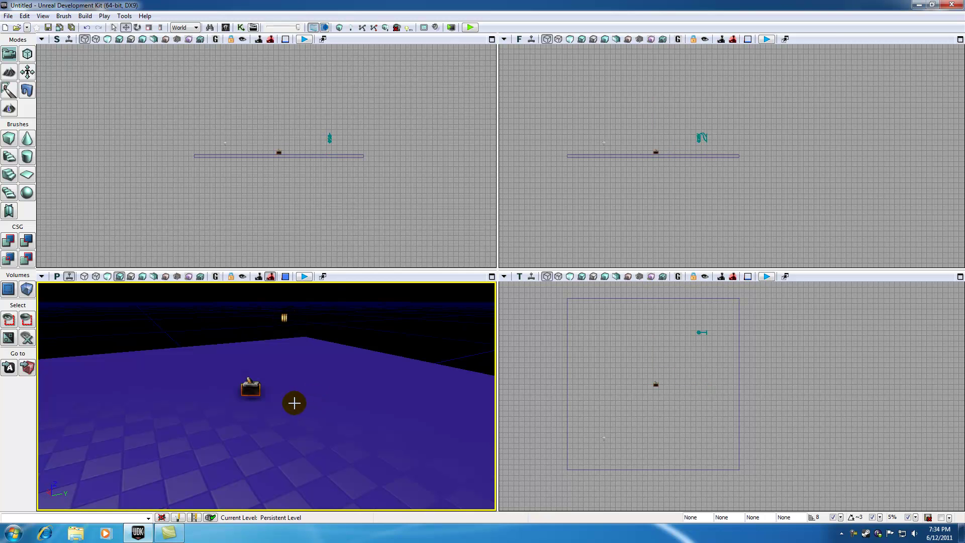
Play the level from the floor near the trigger to check its in-game visibility, and close the preview
drag(294, 403, 259, 434)
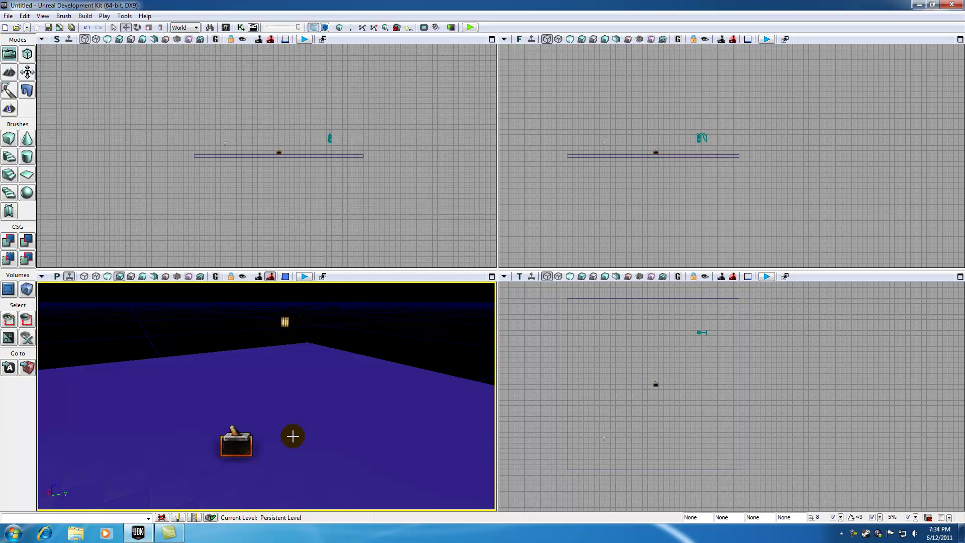
click(244, 440)
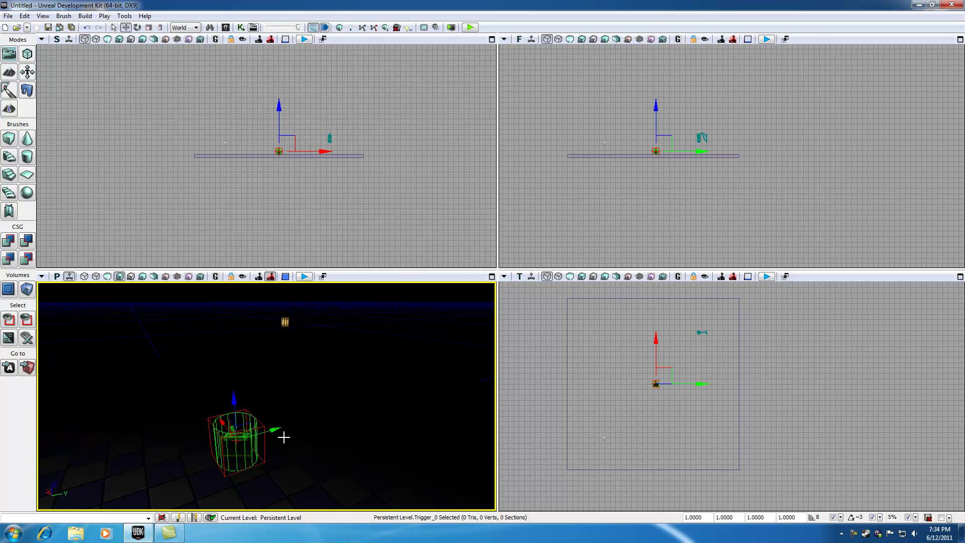
click(341, 395)
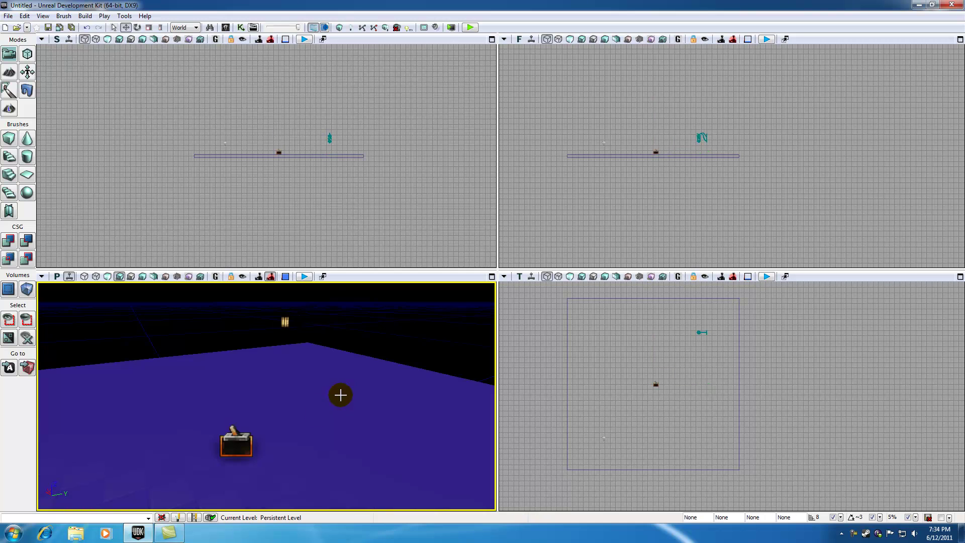
click(241, 443)
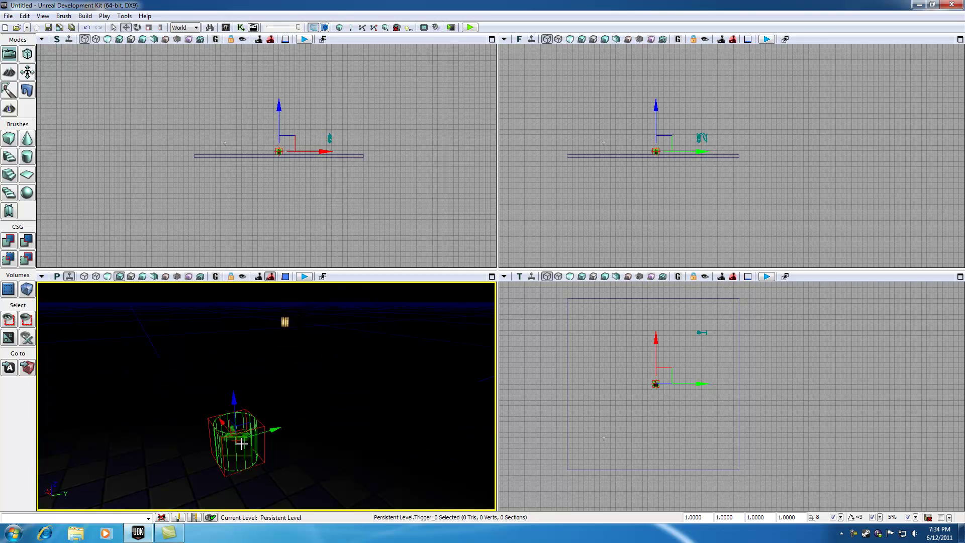
click(261, 445)
right_click(274, 449)
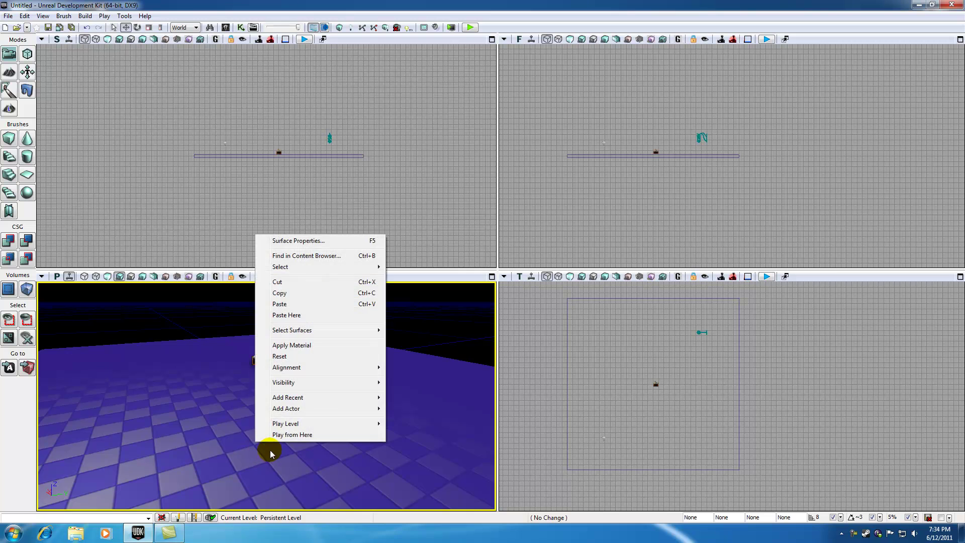
click(282, 435)
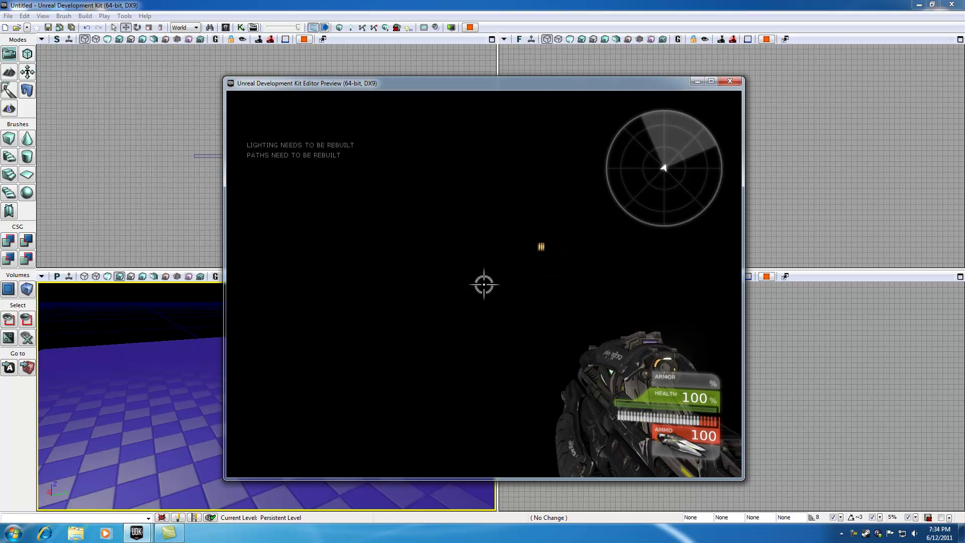
key(Escape)
Turn off the Hidden option in the trigger's Display properties and close the properties window
drag(266, 409, 266, 365)
click(265, 407)
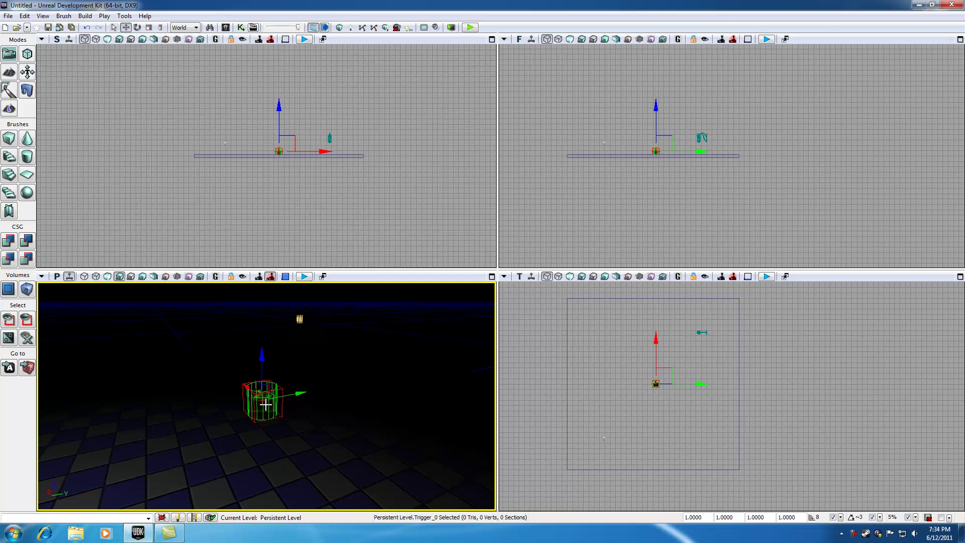
double_click(265, 403)
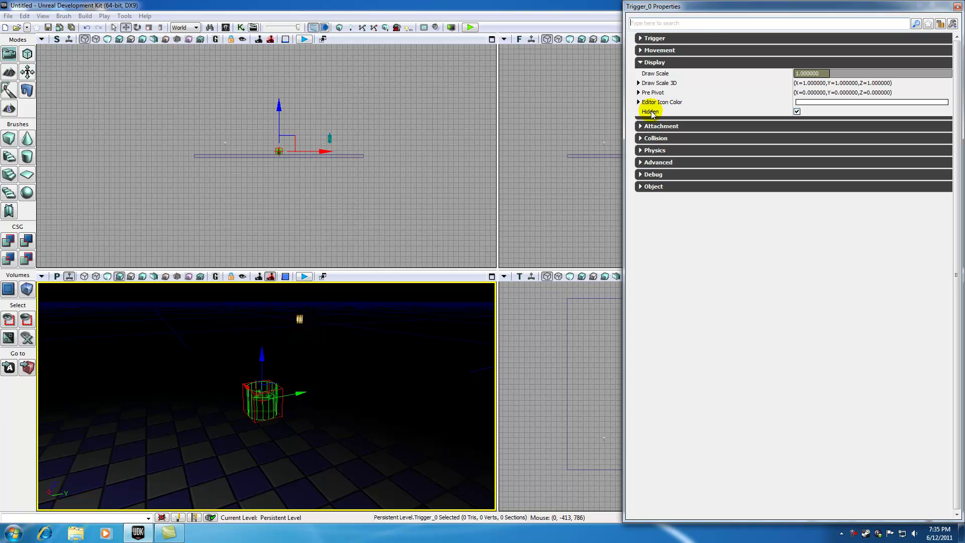
click(796, 111)
click(797, 111)
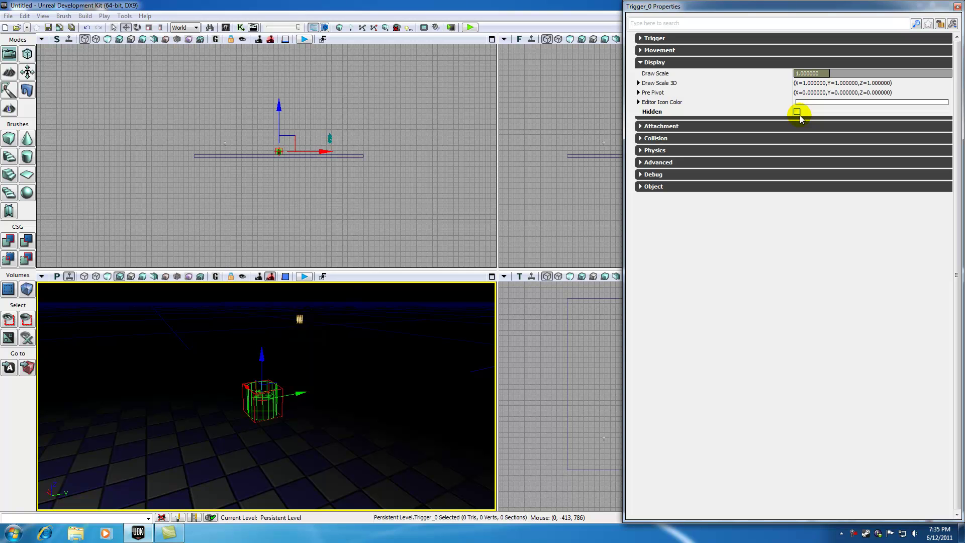
click(957, 6)
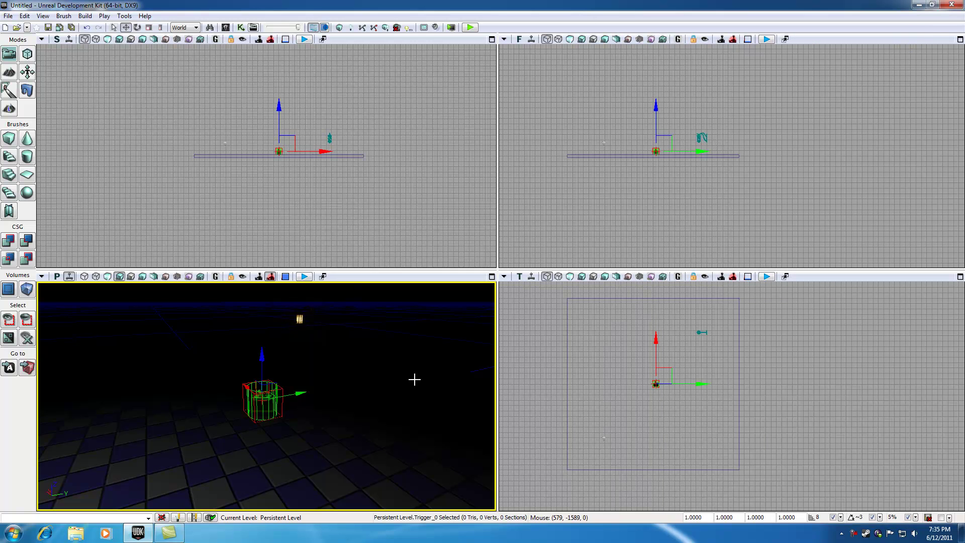
Play the level again from the floor to inspect the unhidden trigger, and exit the preview
right_drag(345, 388, 319, 415)
right_click(246, 431)
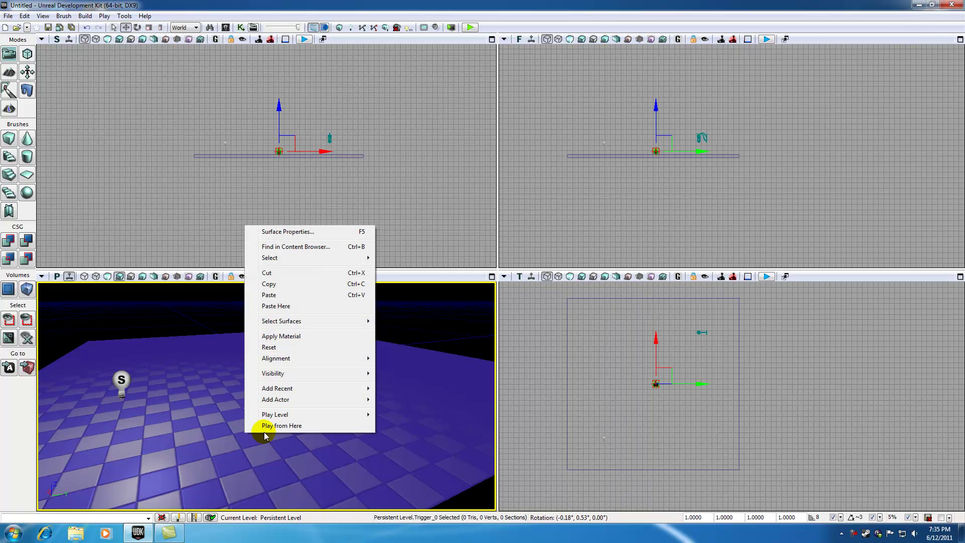
click(270, 427)
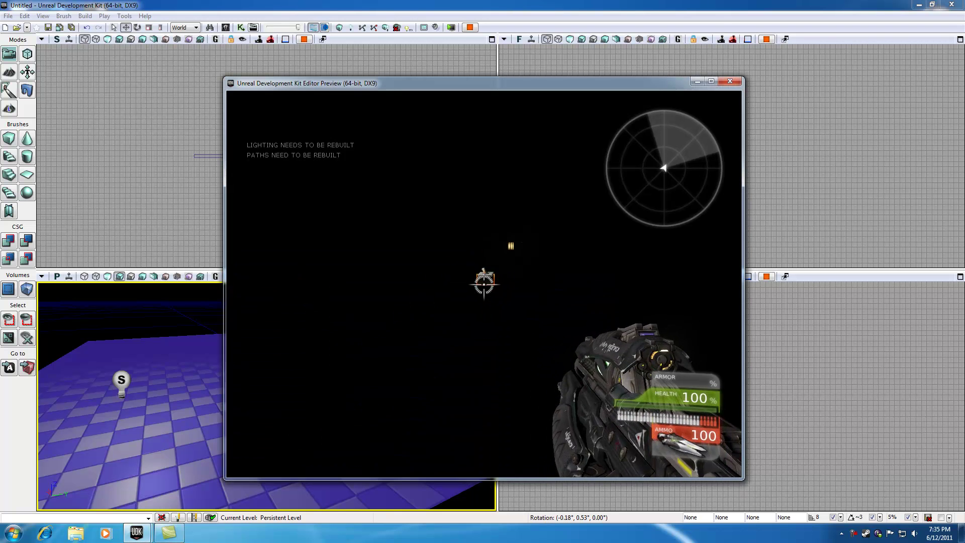
key(w)
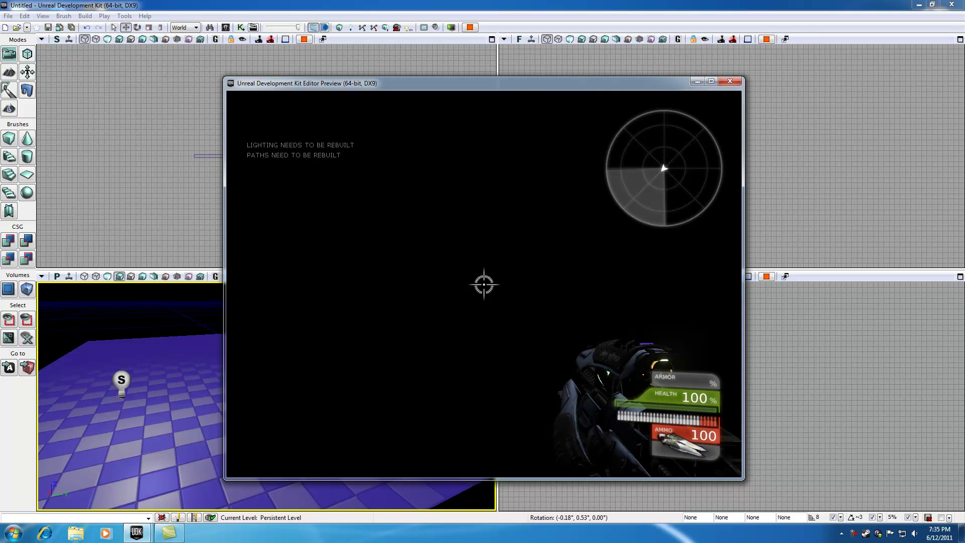
key(Escape)
Select the existing point light and build the map with its lighting
drag(263, 456, 221, 425)
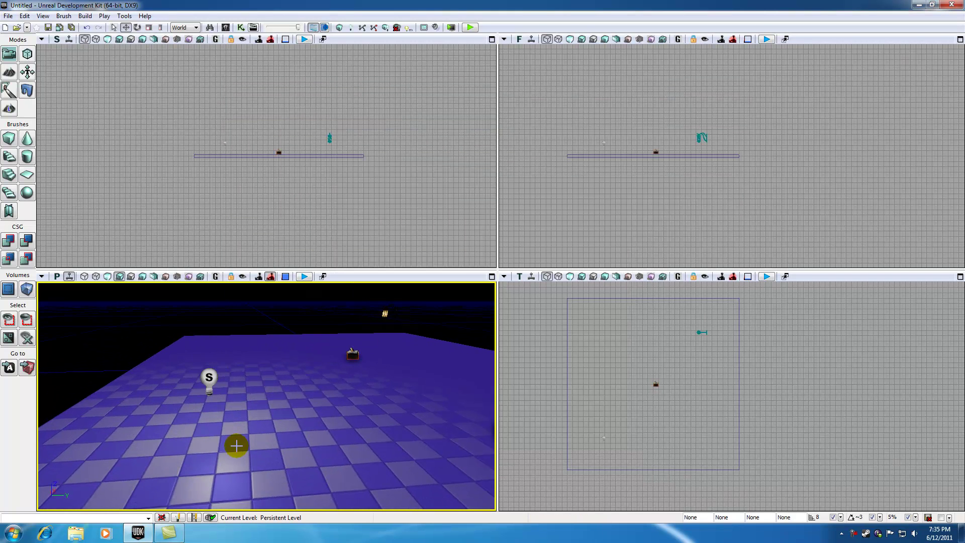
click(210, 384)
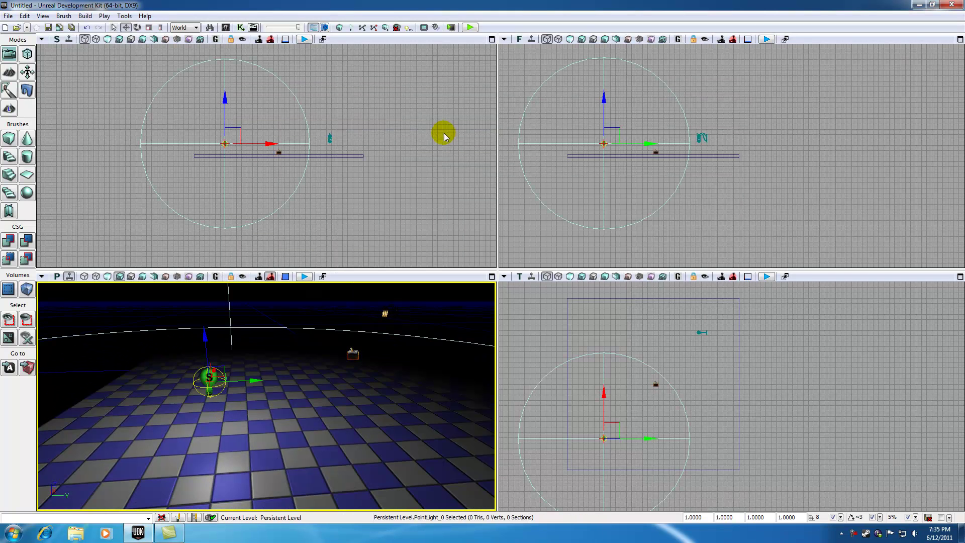
click(386, 28)
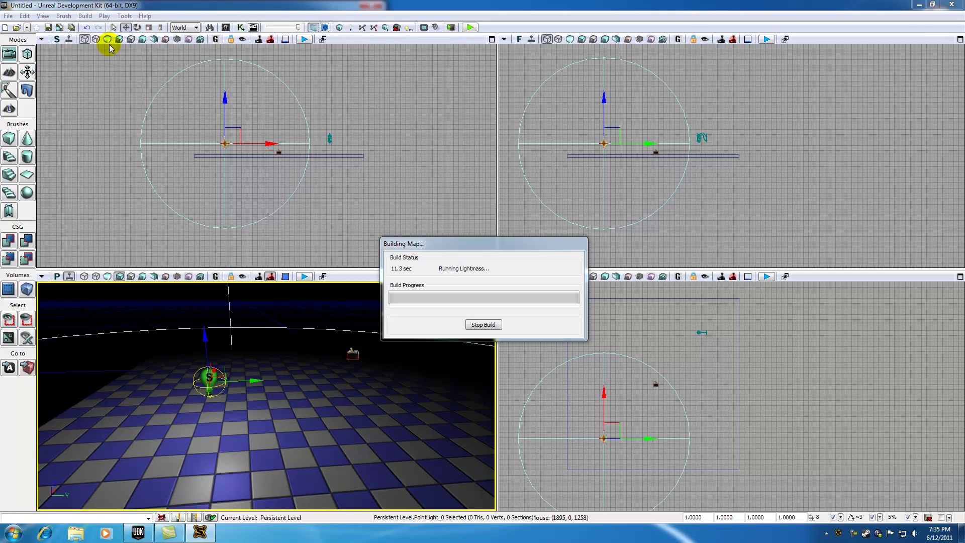
click(743, 242)
Deselect the point light and choose the PointLightToggleable class in the Actor Classes browser
drag(334, 448, 390, 392)
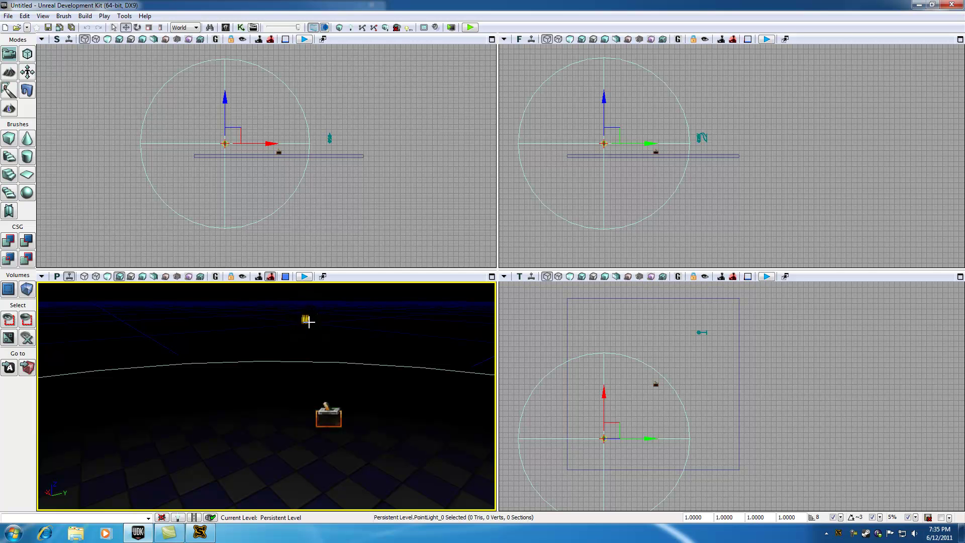
mouse_move(323, 353)
mouse_down()
mouse_move(346, 312)
mouse_move(321, 296)
mouse_move(331, 341)
mouse_up()
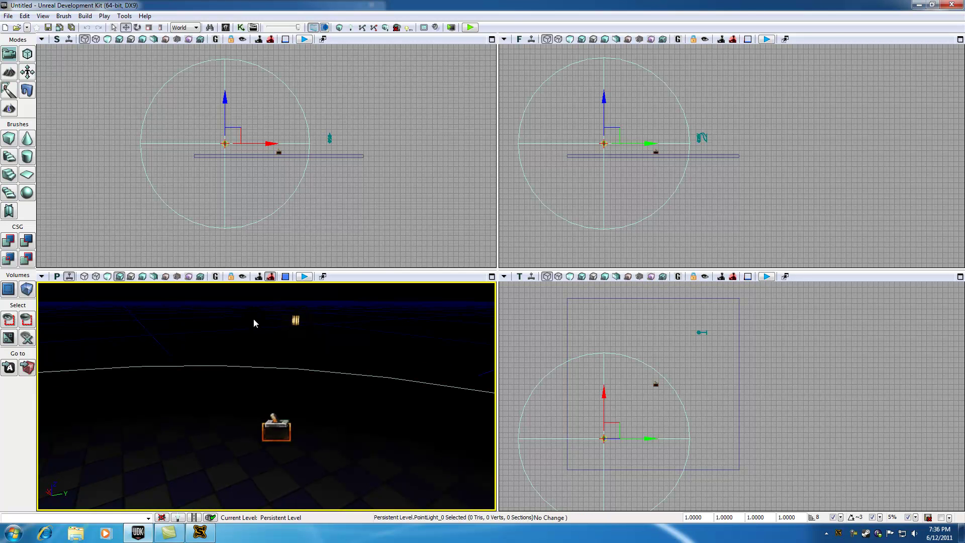
click(253, 322)
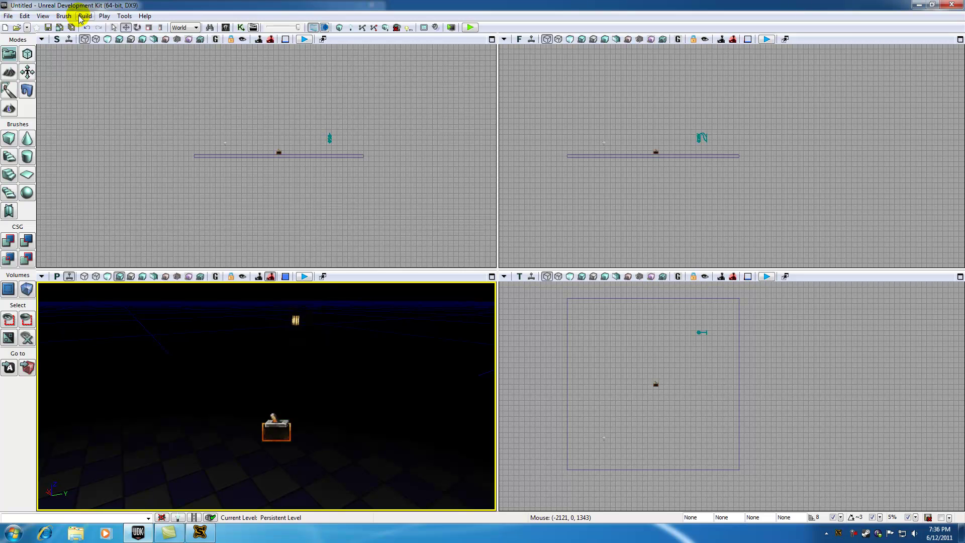
click(42, 16)
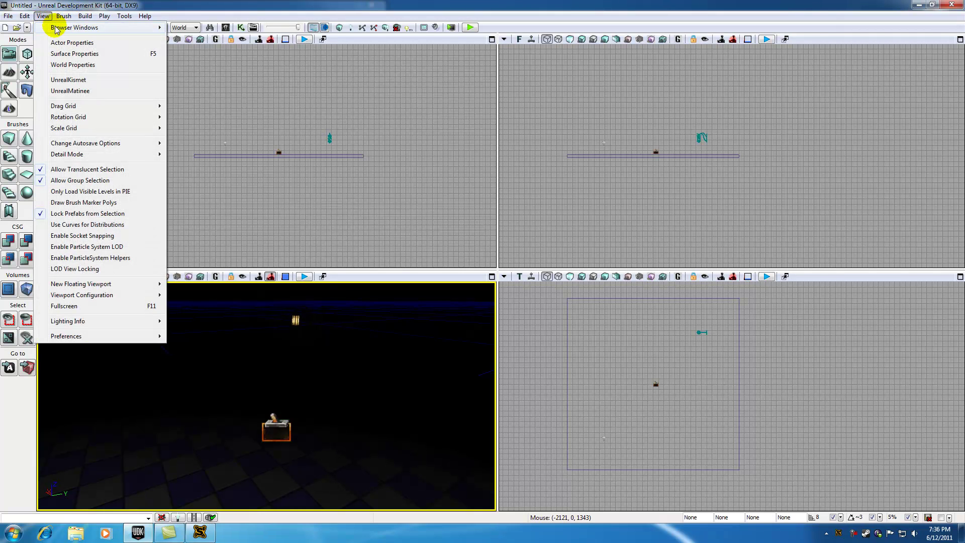
mouse_move(57, 30)
click(210, 40)
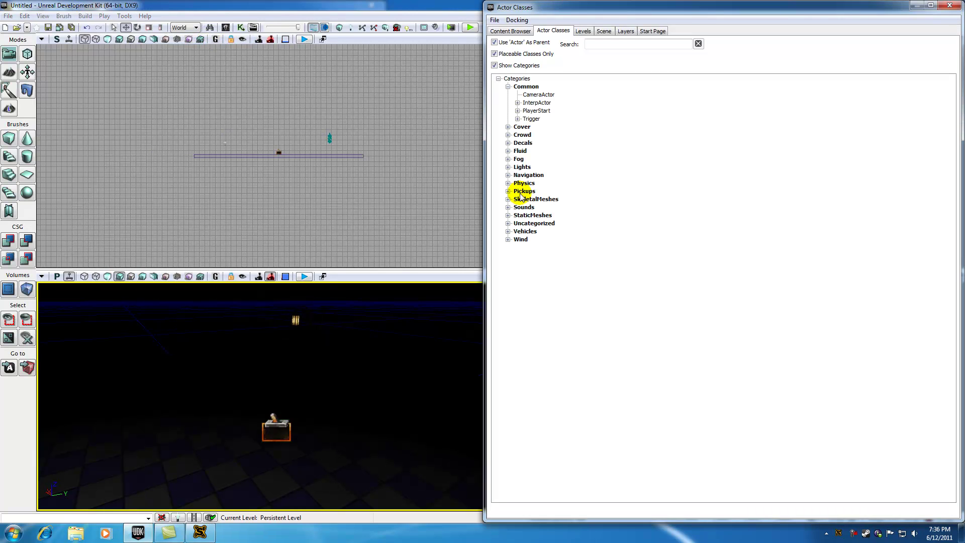
click(508, 167)
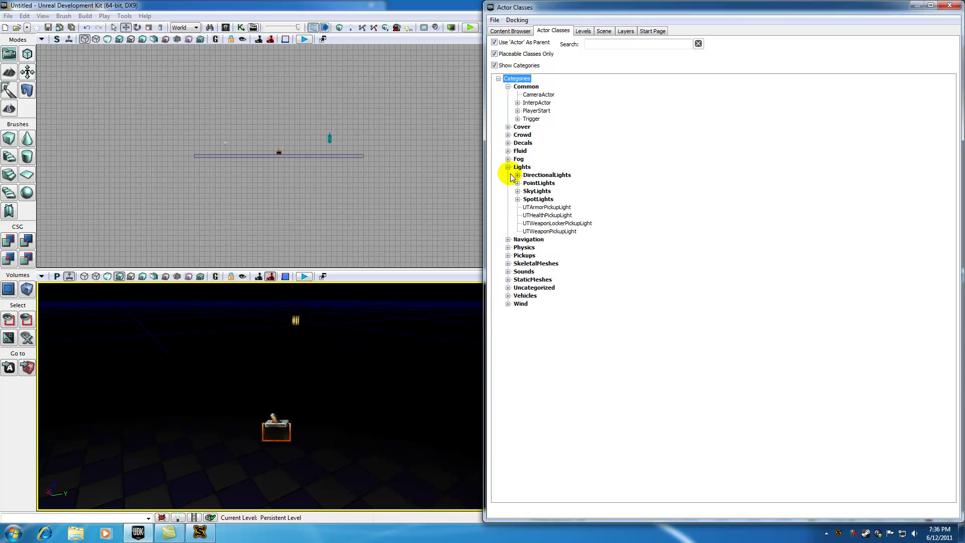
click(518, 183)
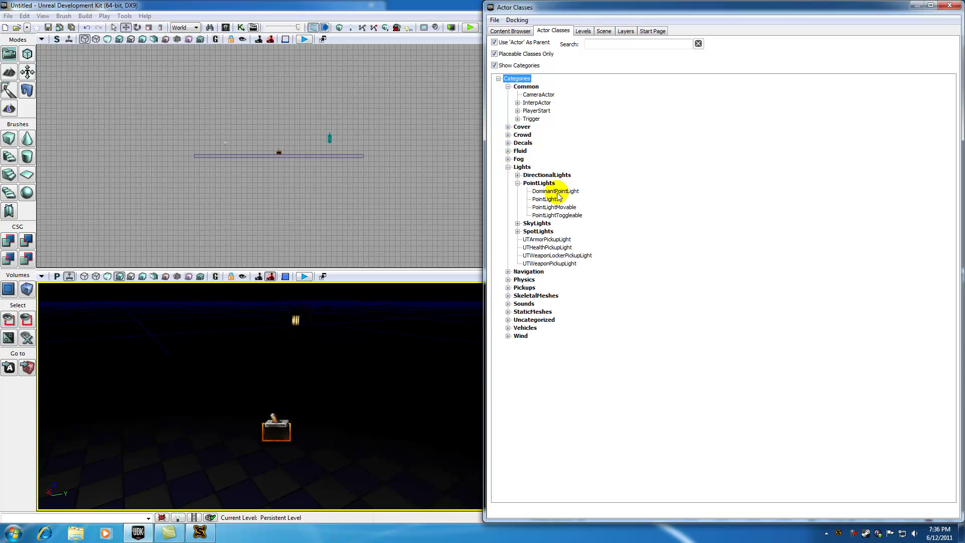
click(553, 216)
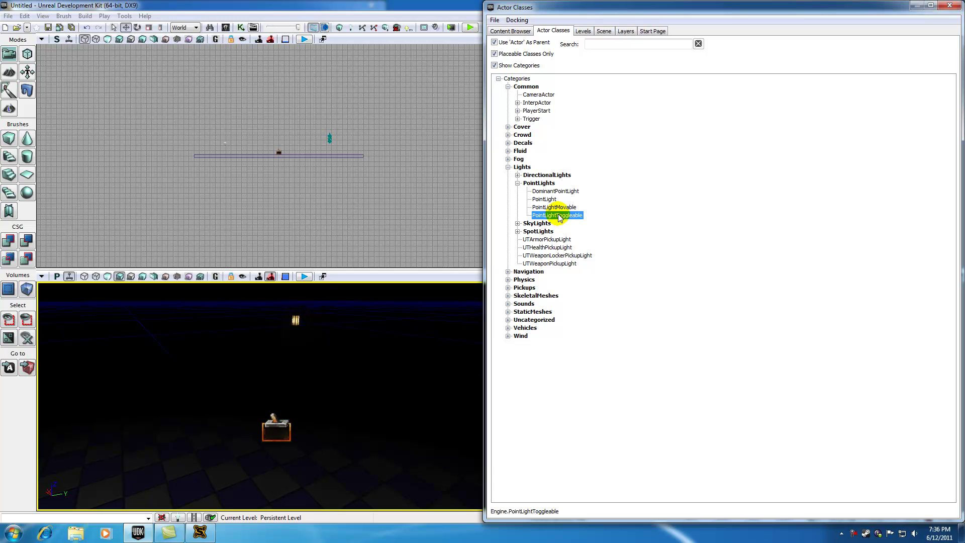
click(950, 6)
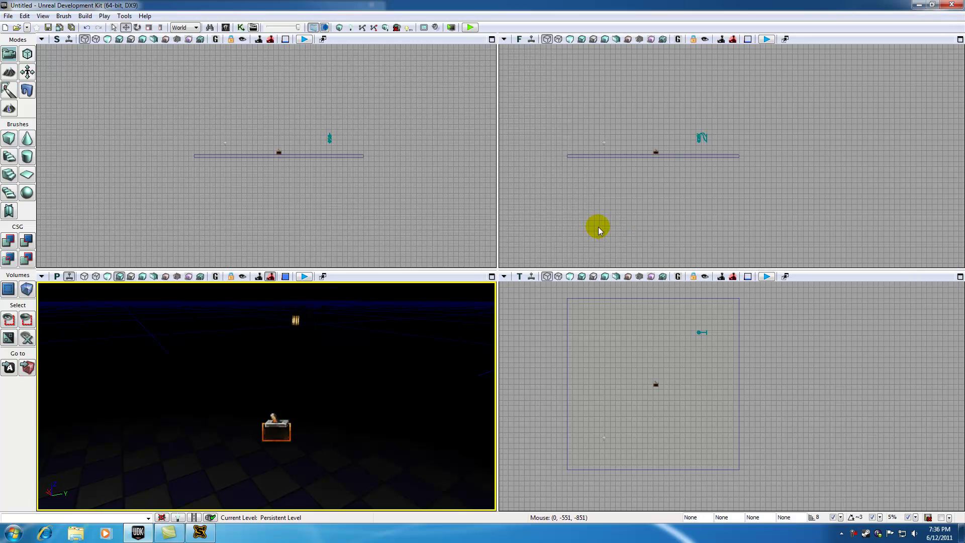
Add a PointLightToggleable on the floor near the lantern and raise it to about the lantern's height
drag(312, 362, 314, 342)
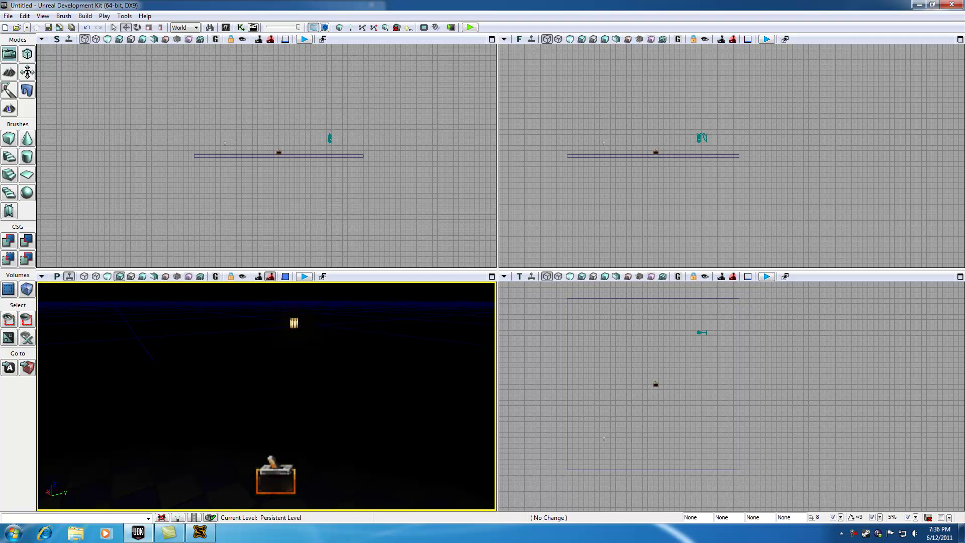
right_click(296, 380)
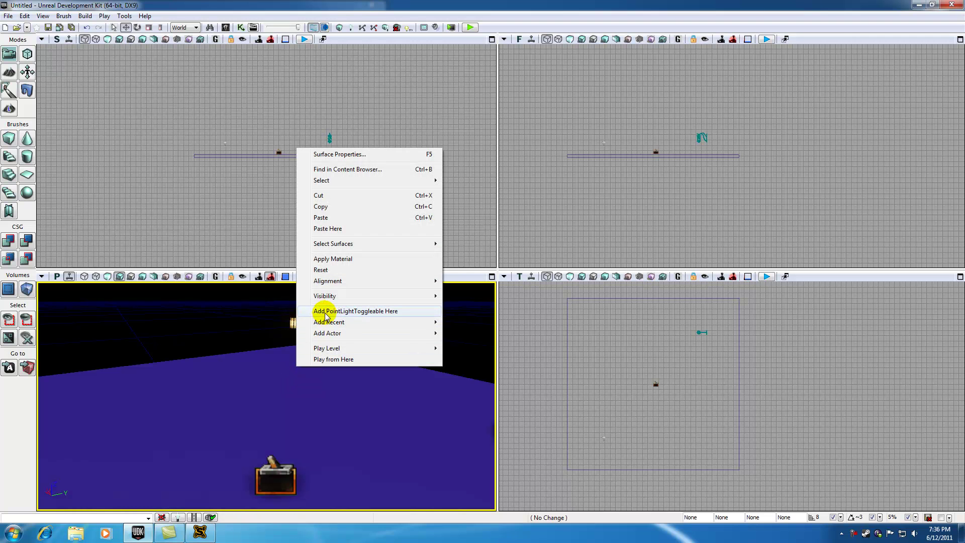
click(367, 310)
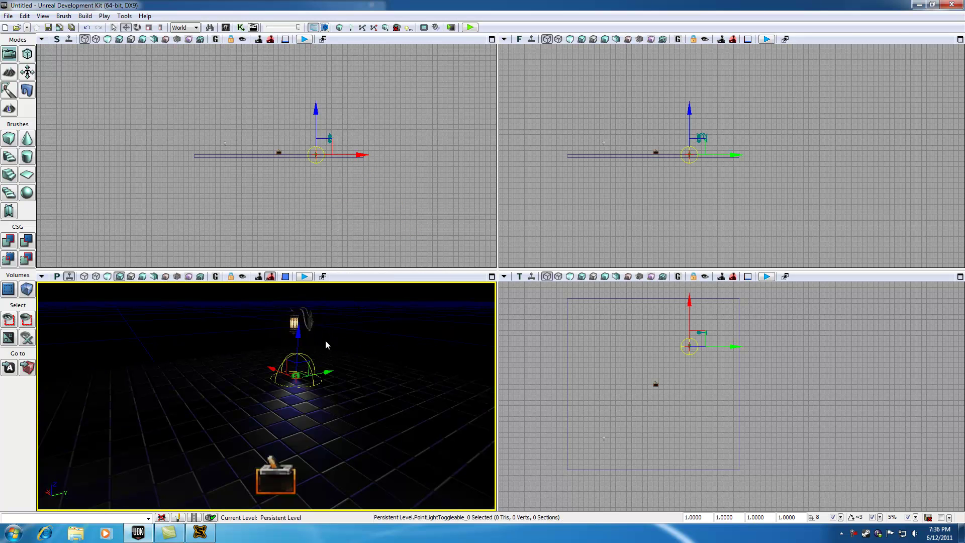
drag(299, 335, 299, 276)
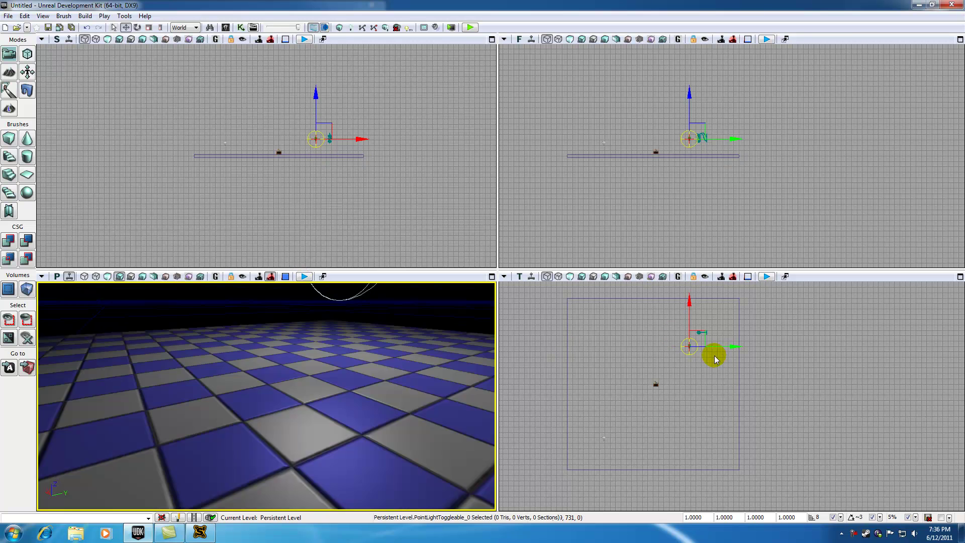
click(770, 373)
scroll(770, 372, up, 2)
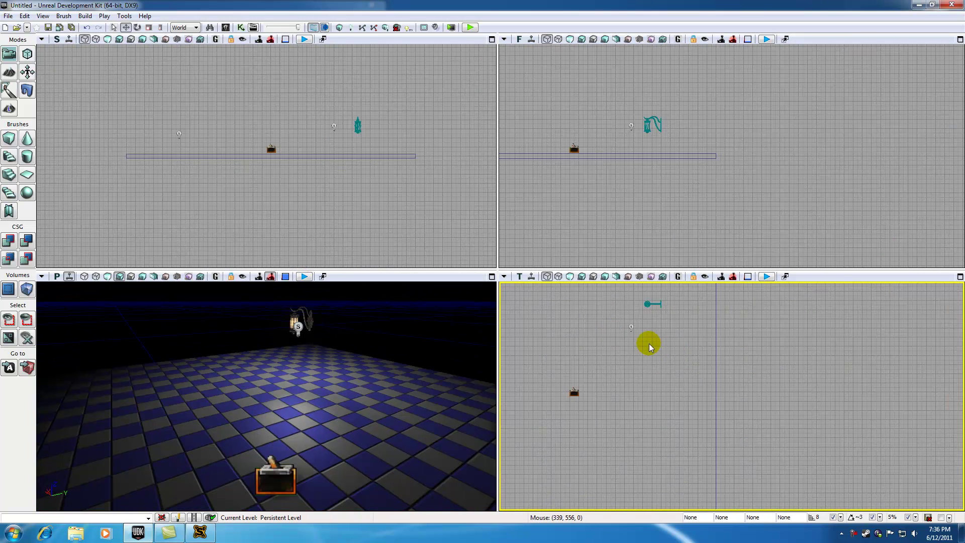
Move the toggleable point light close beside the lantern, keeping it just in front of the lantern's body
drag(646, 349, 631, 385)
scroll(631, 384, up, 2)
drag(602, 357, 622, 309)
mouse_move(296, 355)
mouse_down()
mouse_move(297, 382)
mouse_move(298, 363)
mouse_up()
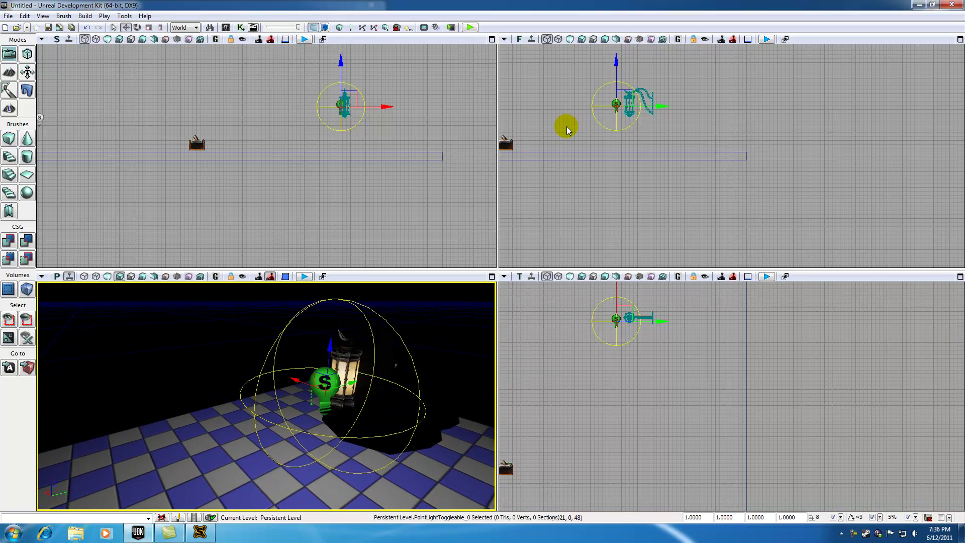
drag(632, 314, 627, 318)
Select the original point light over the floor and examine its position and radius relative to the lantern
click(423, 388)
scroll(423, 388, down, 8)
drag(313, 437, 313, 465)
drag(310, 402, 261, 398)
click(247, 396)
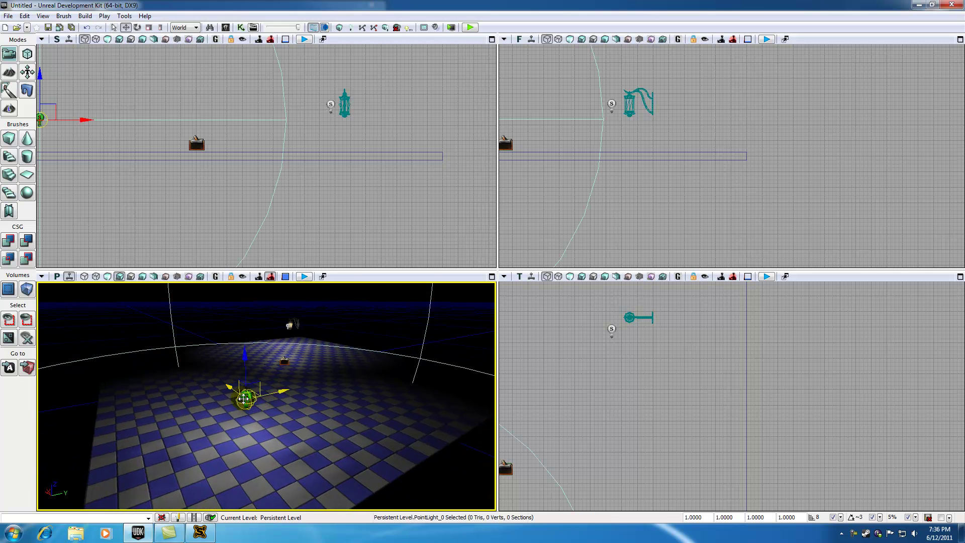
scroll(293, 344, up, 5)
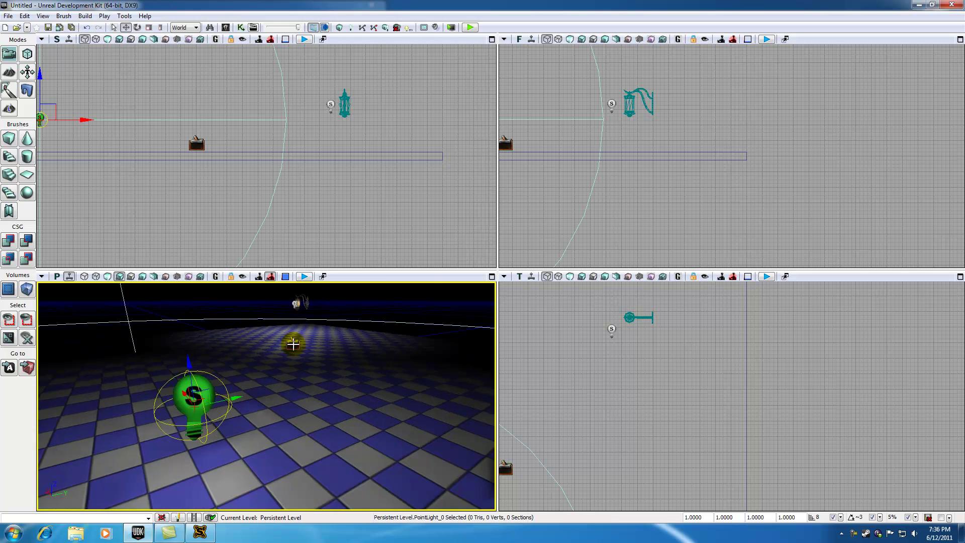
drag(310, 355, 296, 301)
middle_drag(297, 302, 276, 287)
Select the toggleable light and the trigger in turn to review their placement, and clear the selection
click(262, 356)
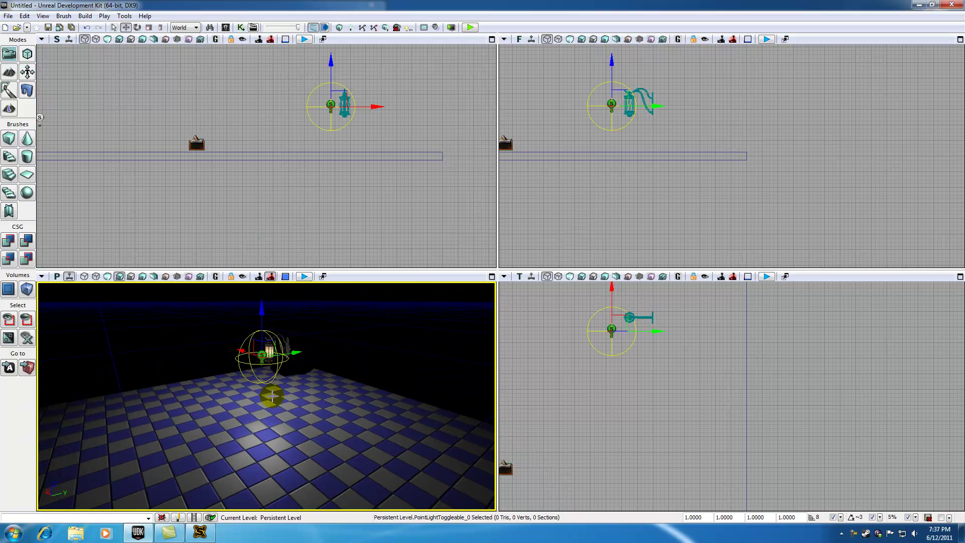
drag(273, 396, 270, 432)
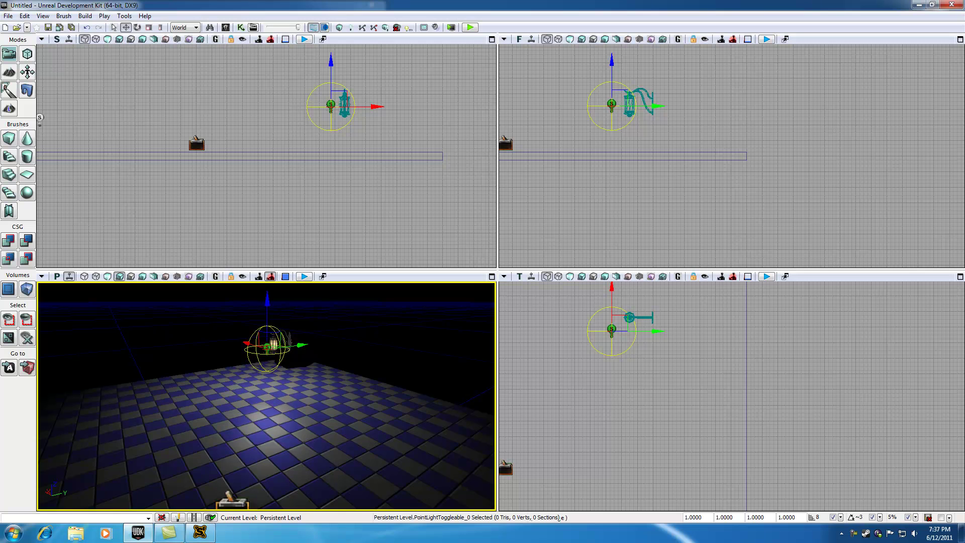
drag(272, 396, 270, 410)
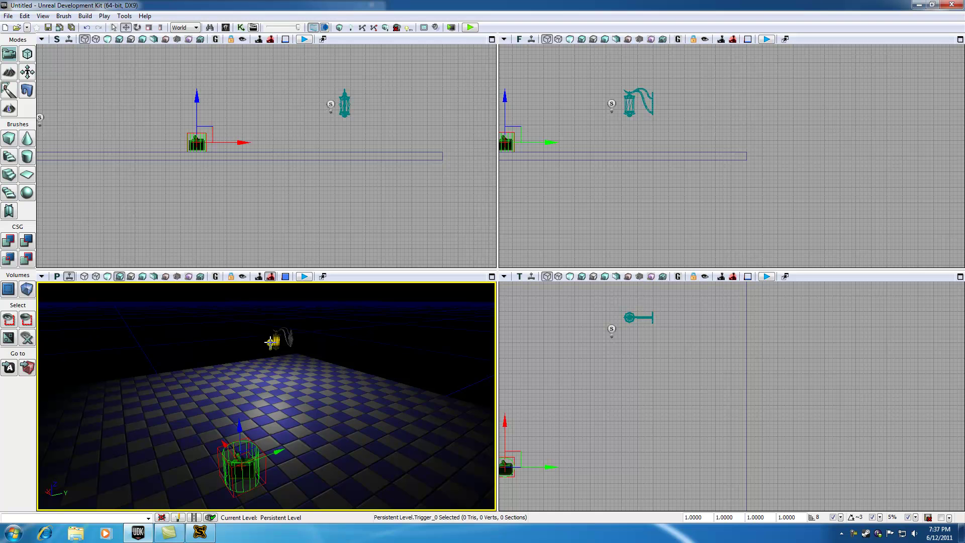
click(272, 342)
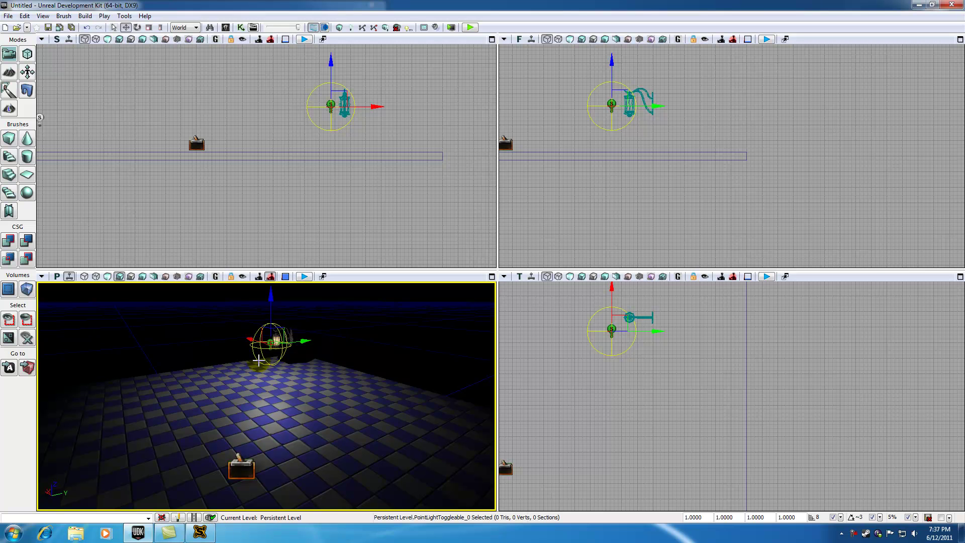
drag(279, 423, 277, 452)
right_click(276, 451)
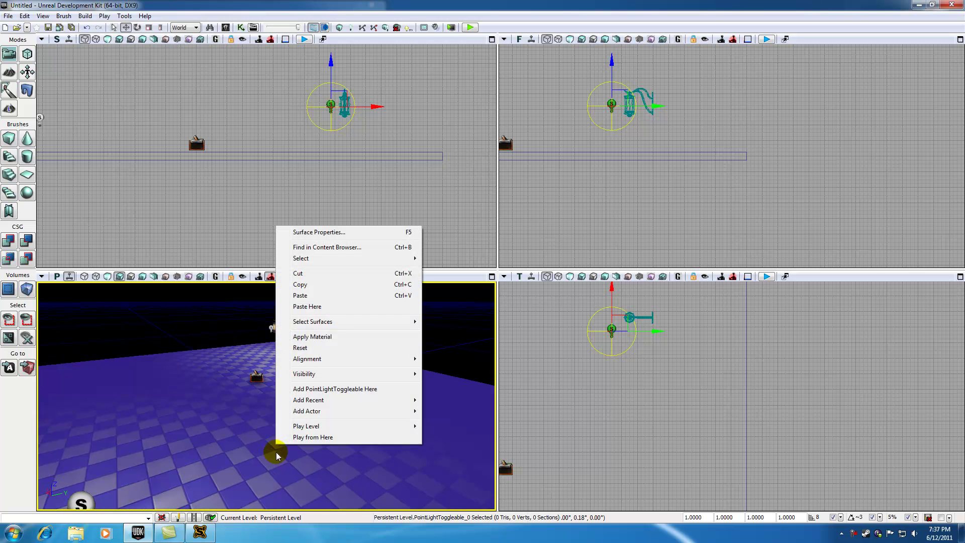
click(215, 334)
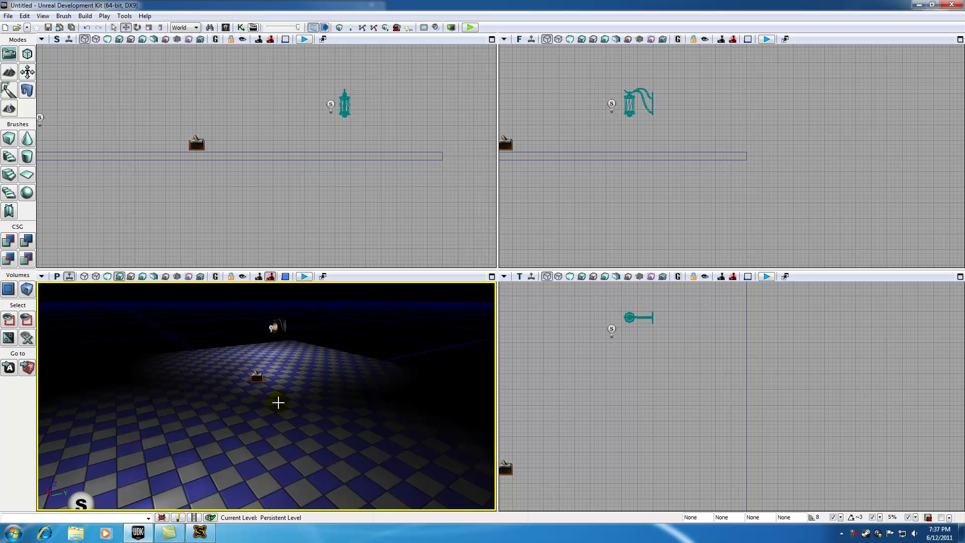
drag(277, 402, 264, 354)
Turn off Enabled in the Light Component properties of the toggleable point light beside the lantern, and close its properties
click(264, 353)
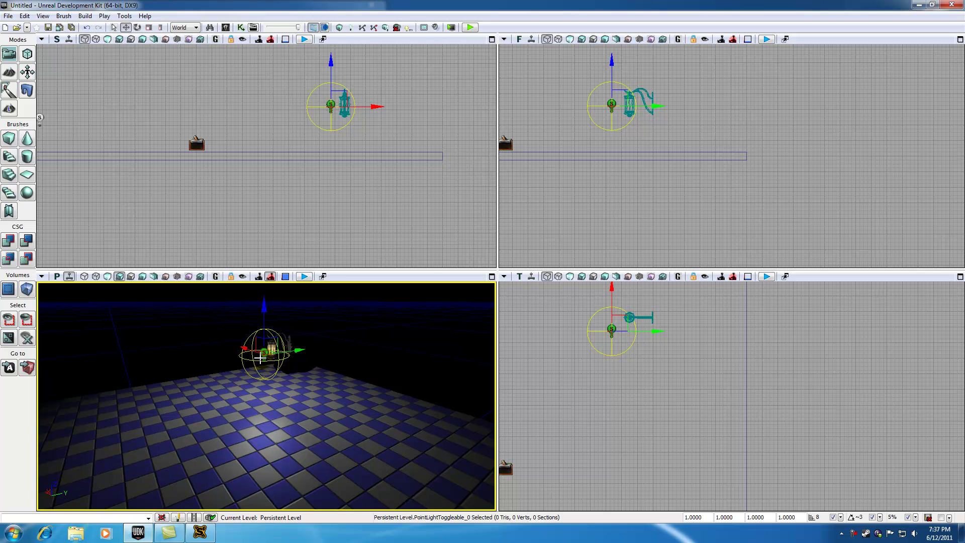
drag(259, 360, 257, 322)
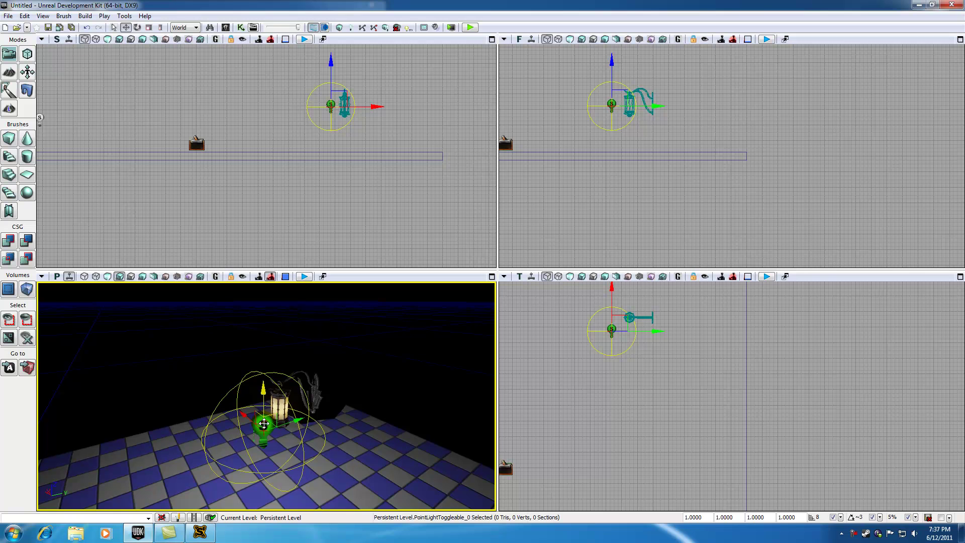
double_click(264, 423)
click(955, 7)
double_click(265, 425)
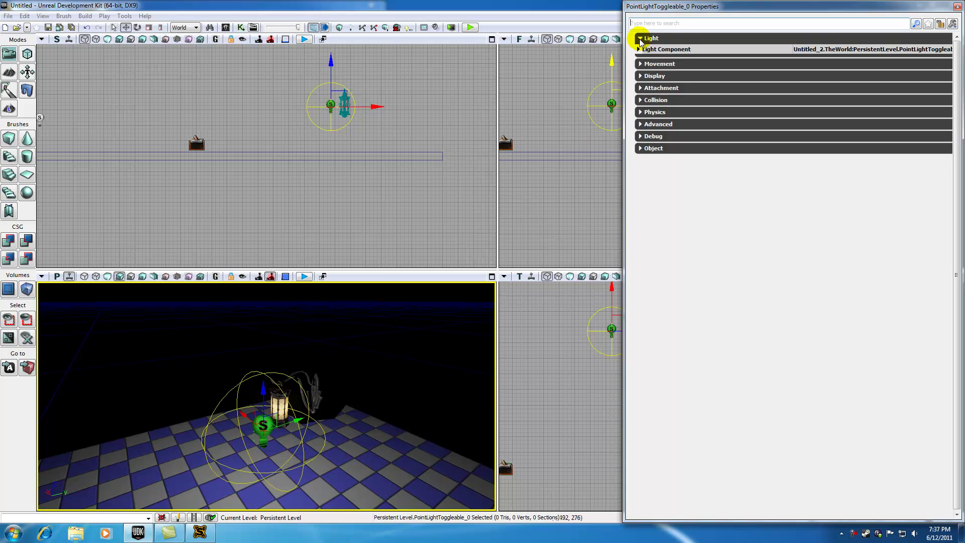
click(639, 49)
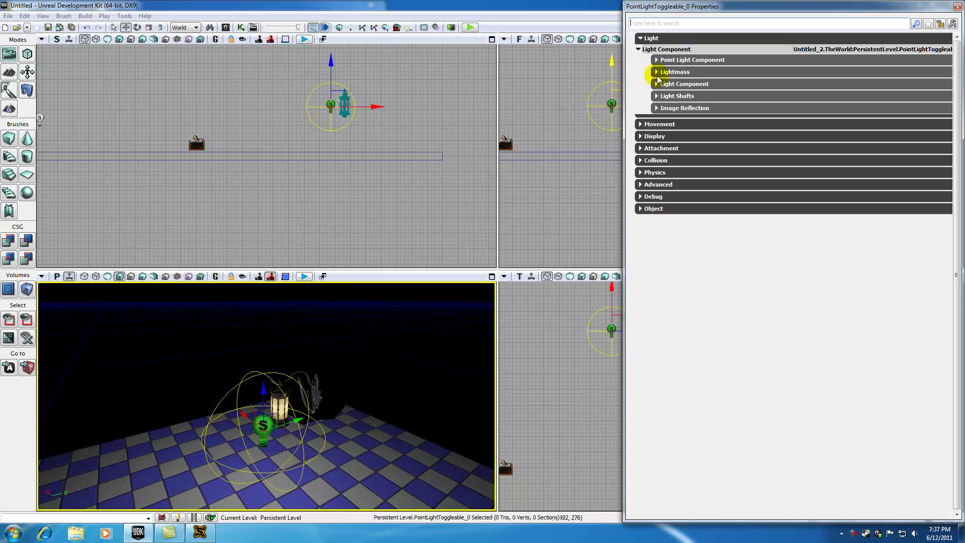
click(656, 84)
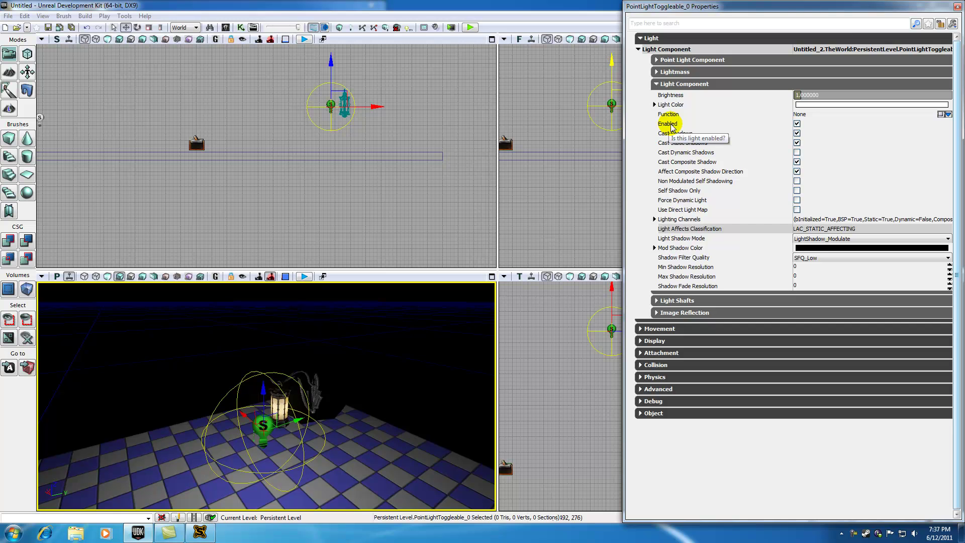
click(797, 123)
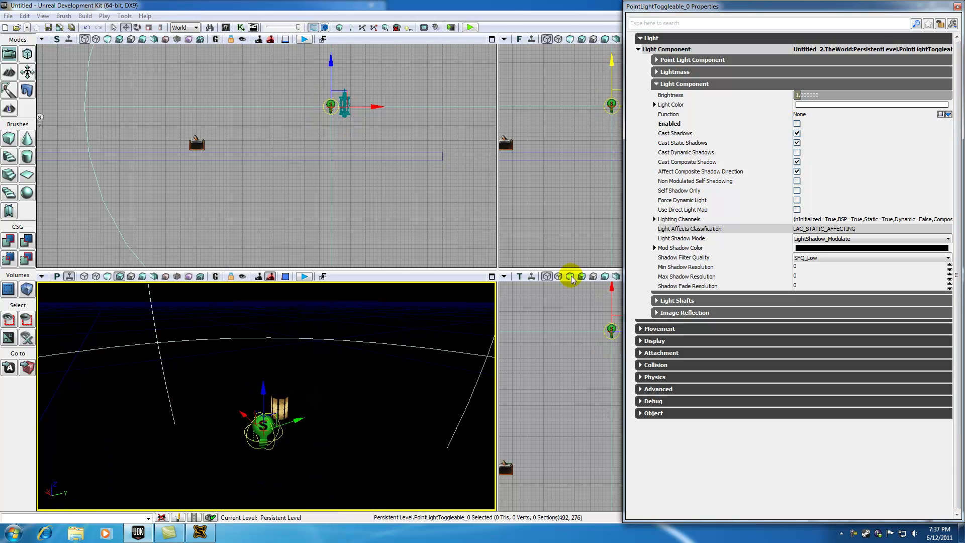
click(955, 9)
Examine the scene's lighting around the original point light and the lantern, and reselect the disabled toggleable light
drag(386, 383, 383, 442)
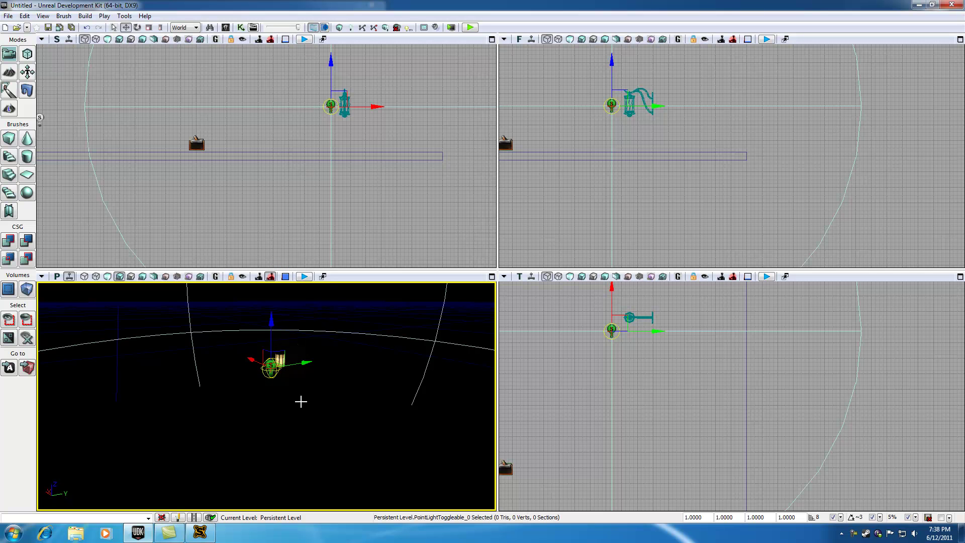
drag(290, 400, 305, 364)
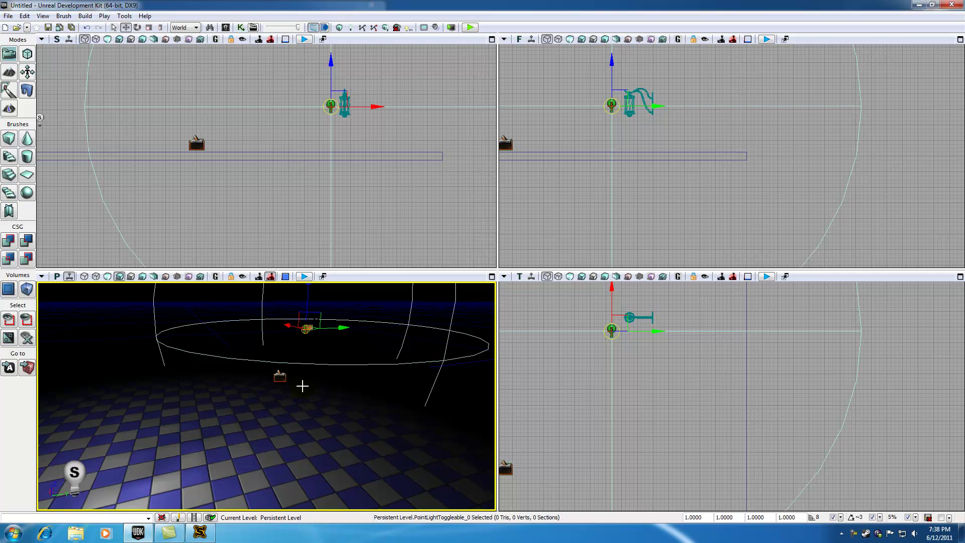
click(75, 472)
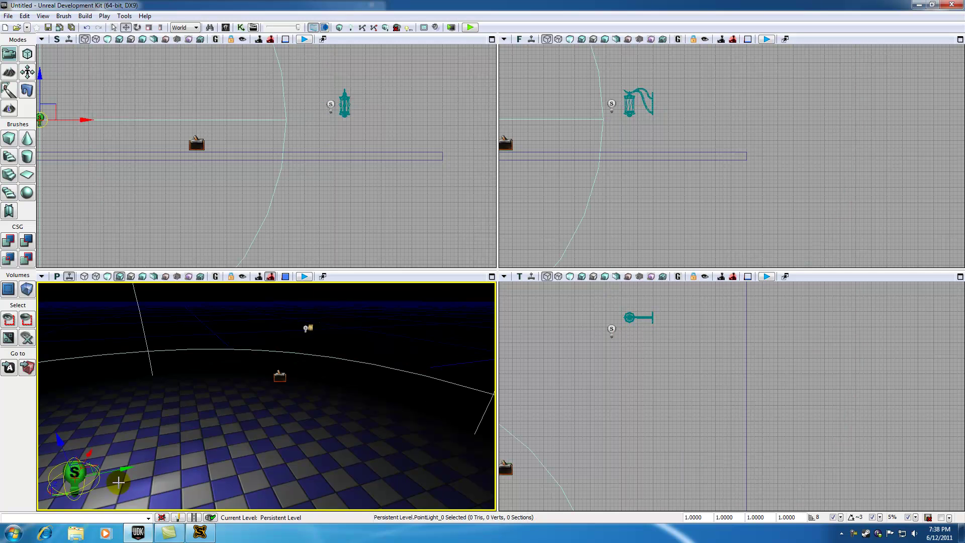
drag(128, 483, 121, 505)
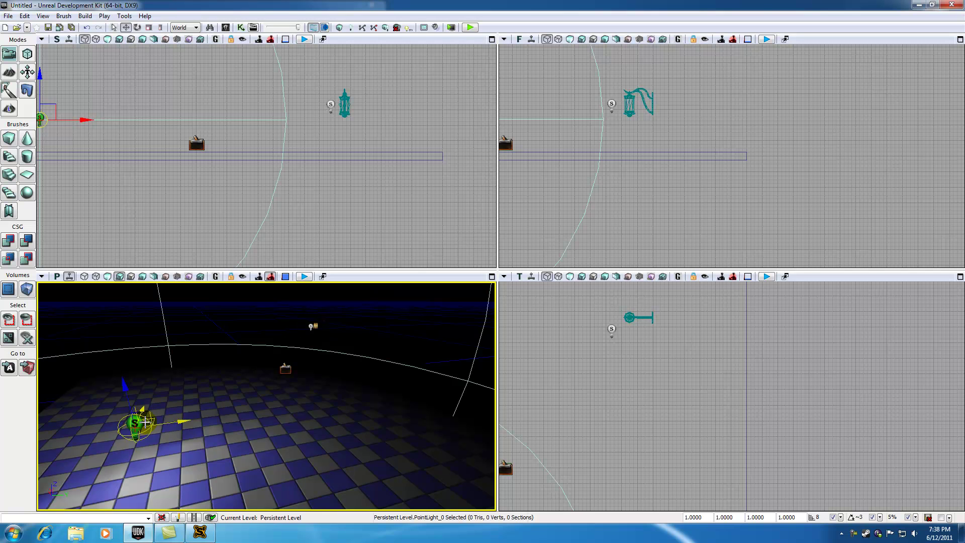
drag(254, 437, 286, 368)
click(267, 388)
click(290, 349)
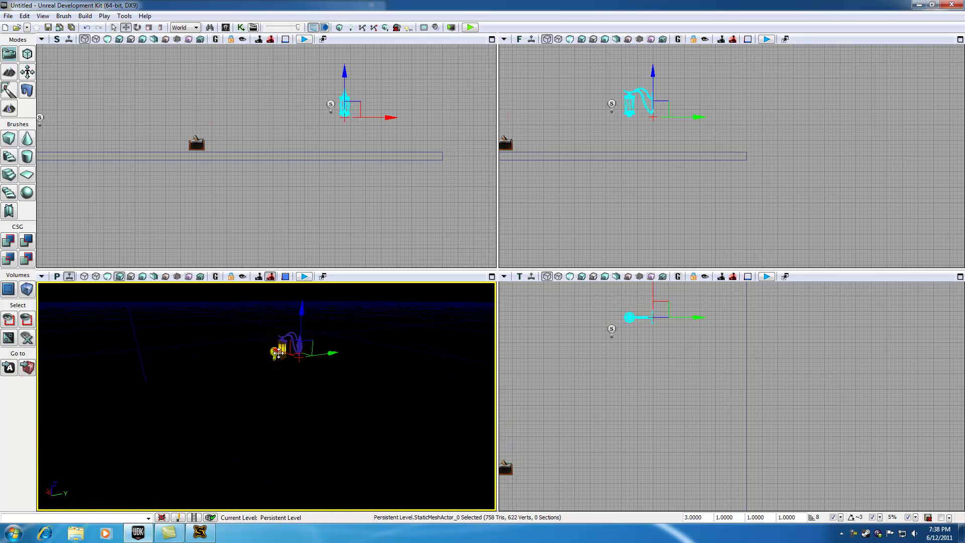
click(274, 355)
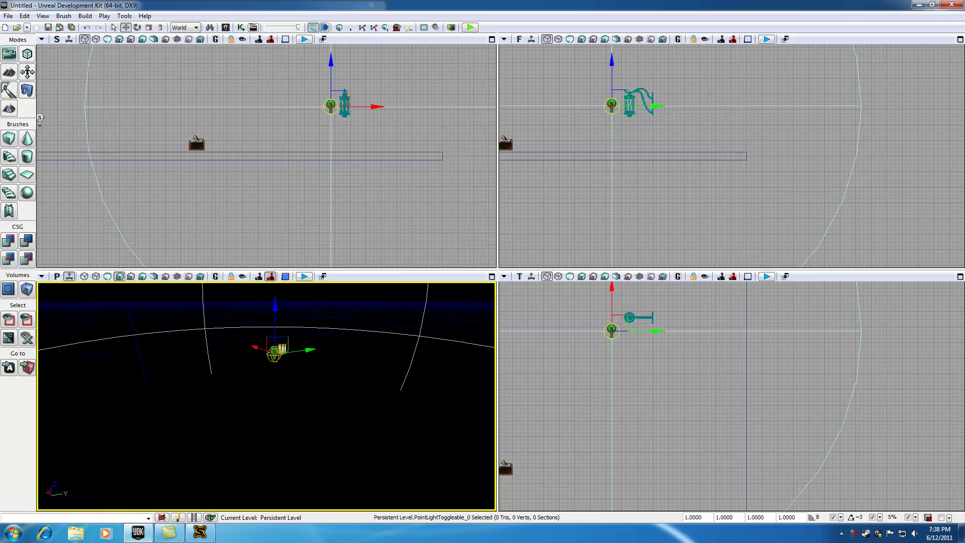
mouse_move(287, 384)
mouse_down()
mouse_move(288, 442)
mouse_move(280, 386)
mouse_up()
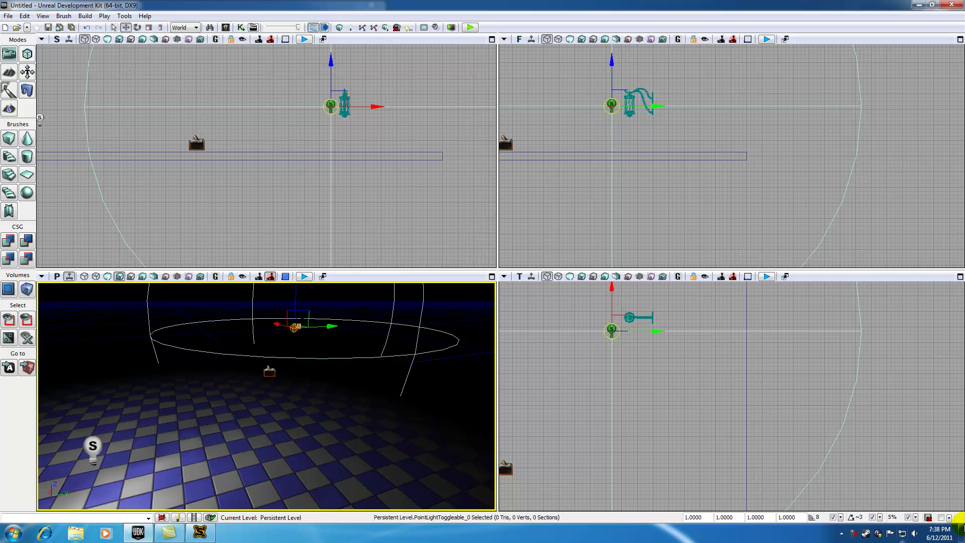
right_click(854, 535)
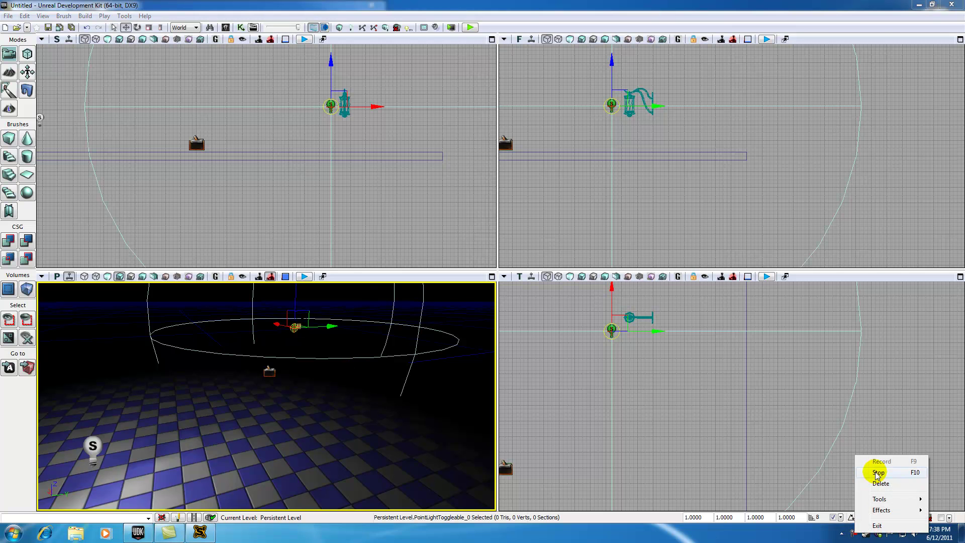